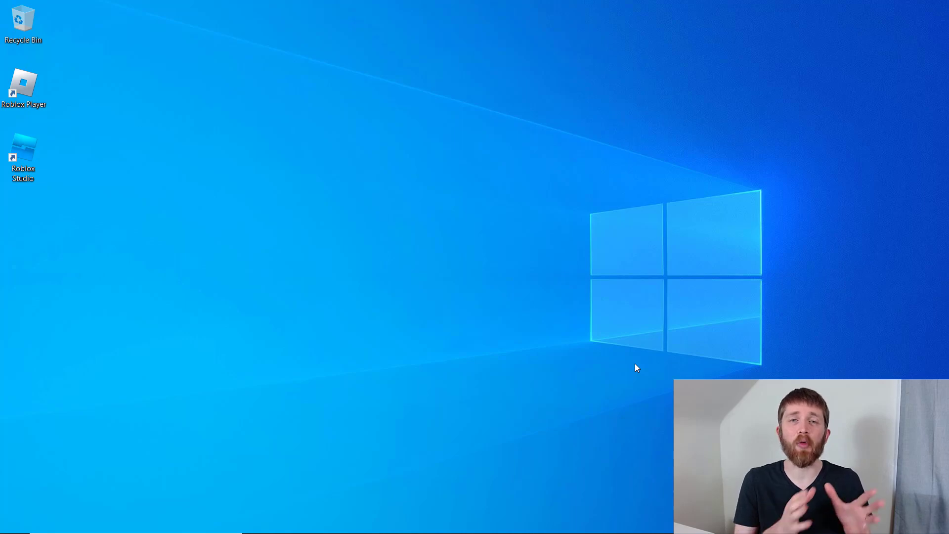
- Switch to Roblox Studio and apply the Happy face image from My Images to the upright wall part
mouse_move(459, 533)
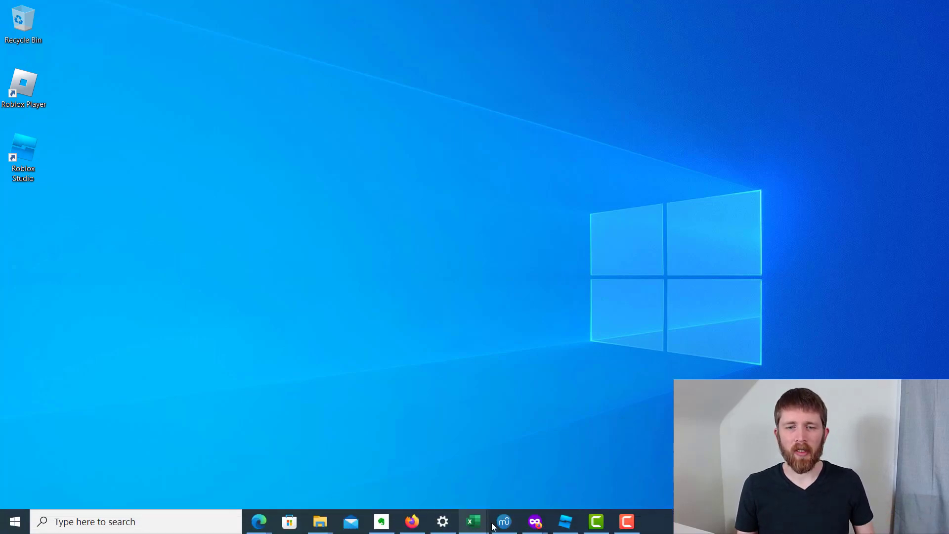
left_click(565, 524)
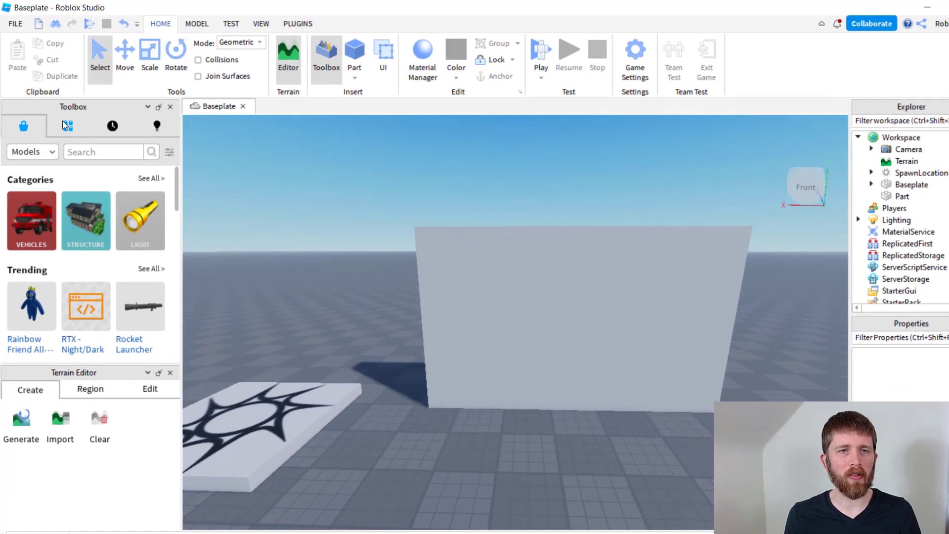
left_click(65, 119)
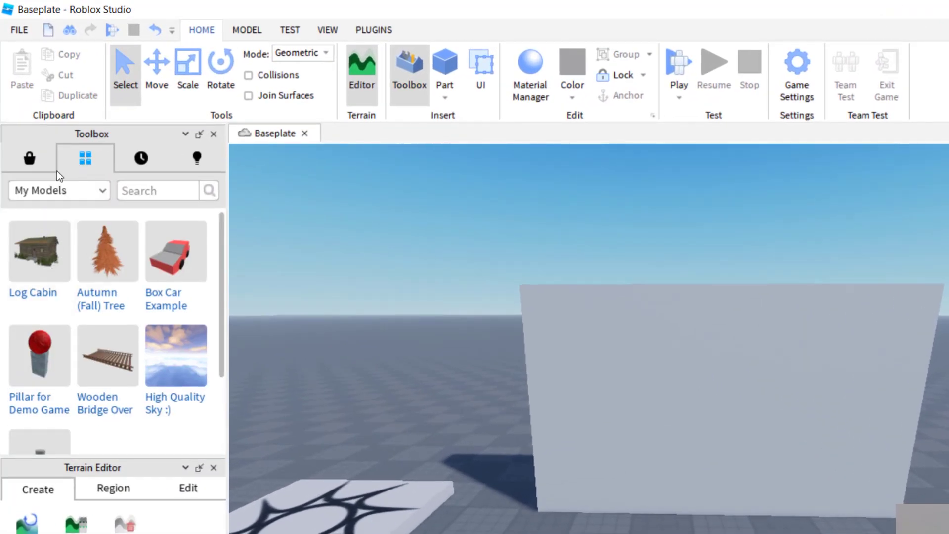
left_click(65, 190)
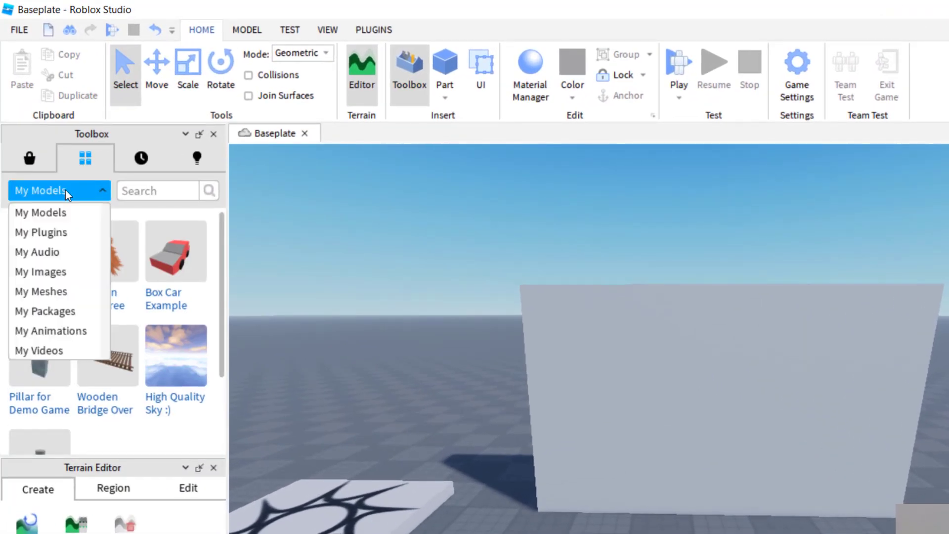
left_click(52, 273)
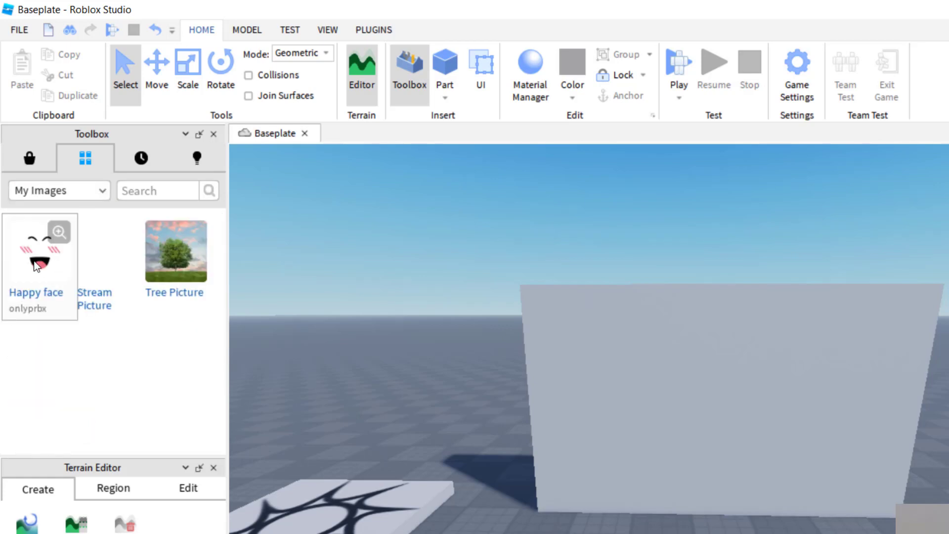
left_click_drag(57, 257, 630, 377)
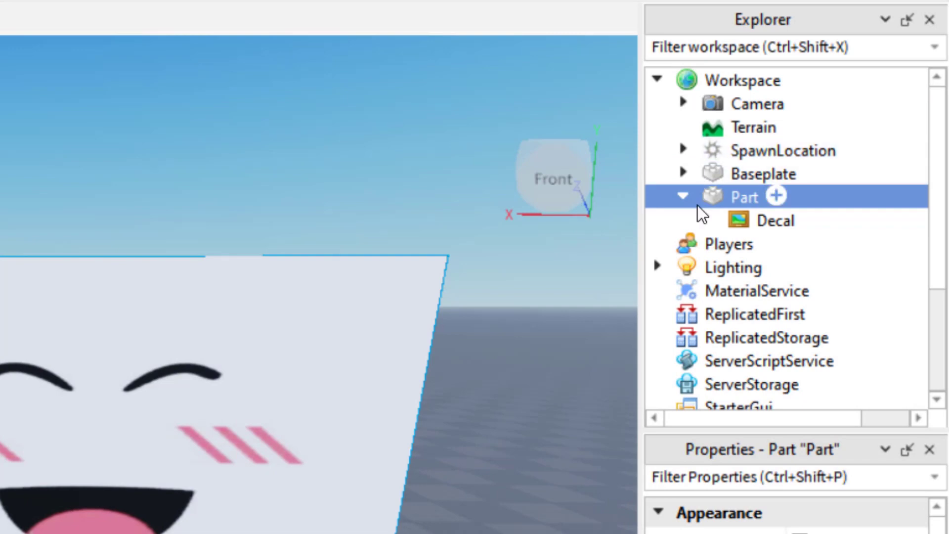
- Delete the Decal nested under Part in the Workspace
left_click(683, 197)
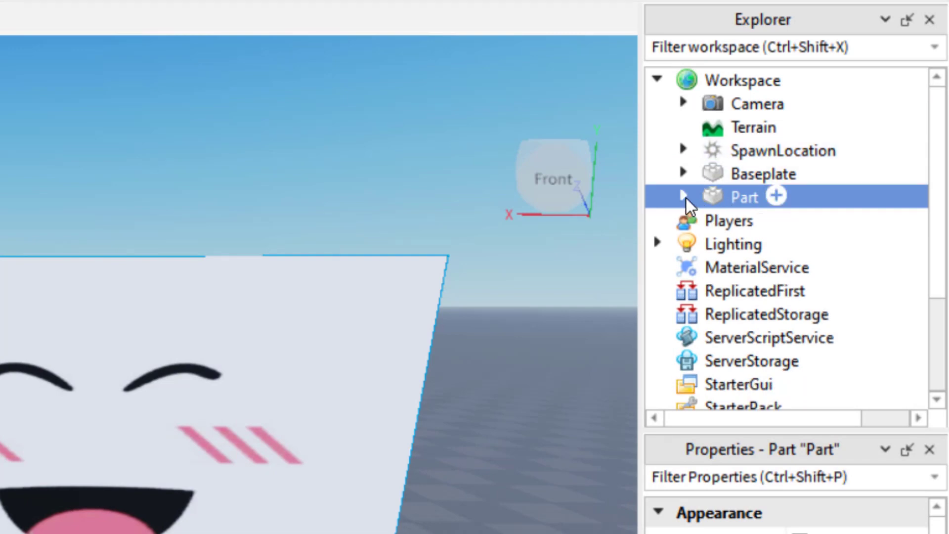
left_click(684, 197)
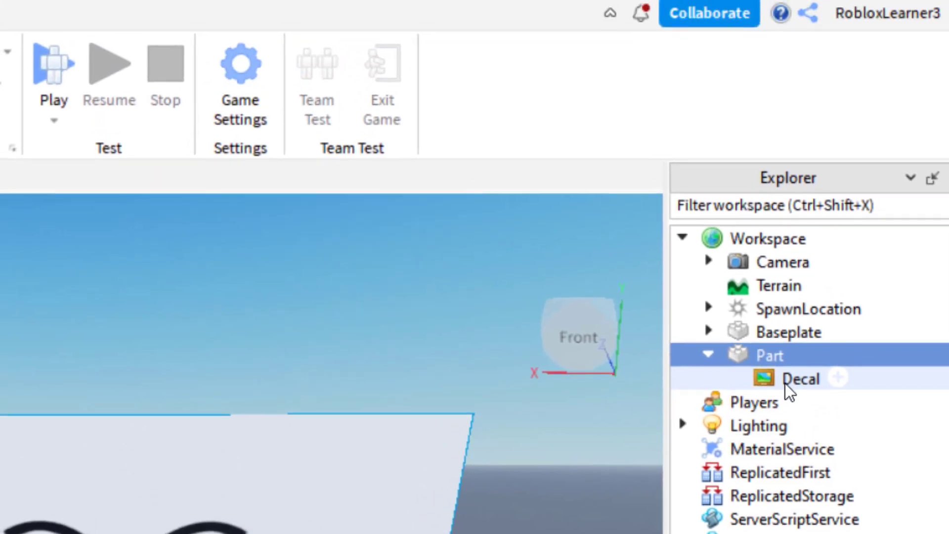
right_click(785, 384)
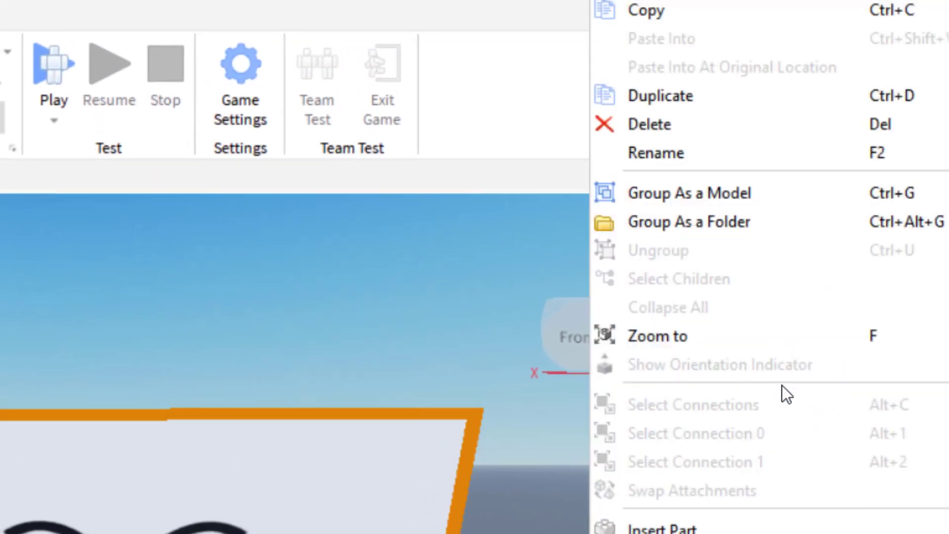
left_click(686, 132)
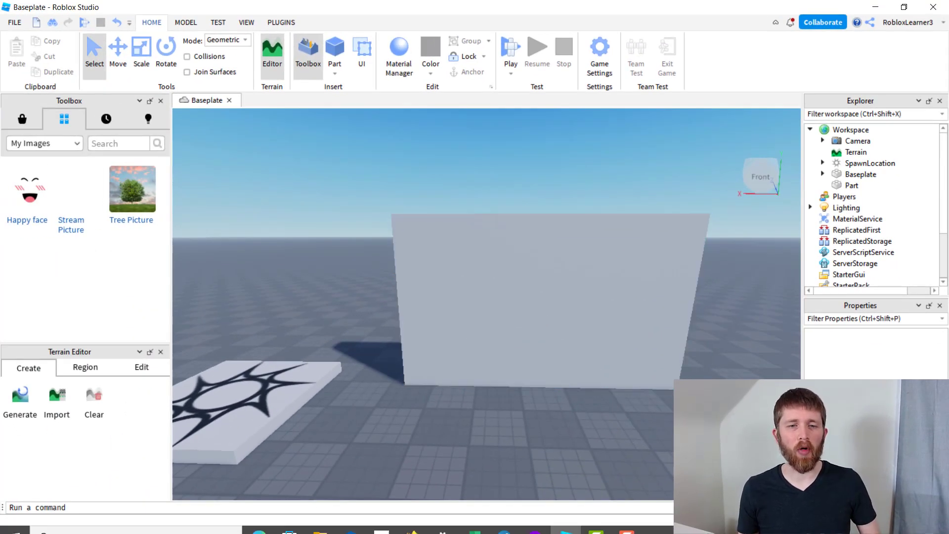
- Switch to the Roblox website in the Edge browser and open the Stream Picture decal from the account's created decals
left_click(259, 521)
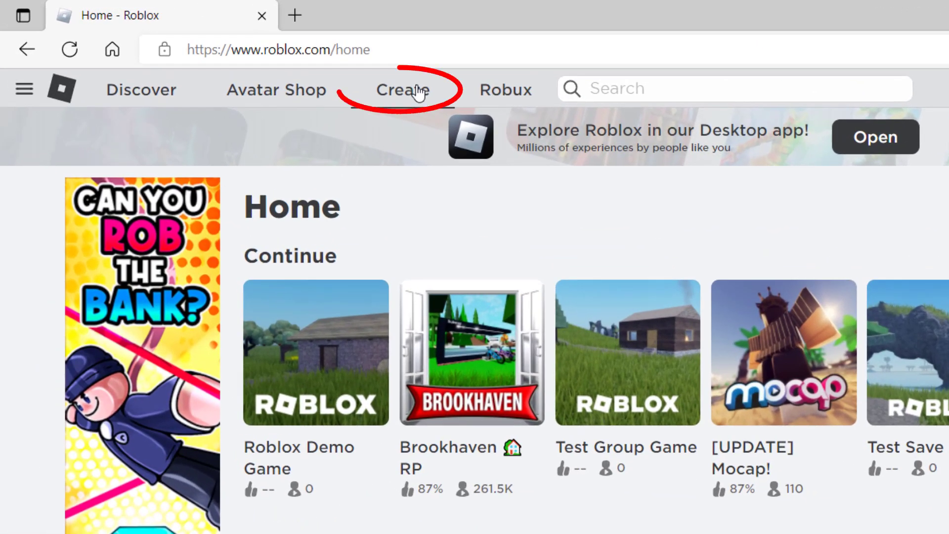
left_click(418, 91)
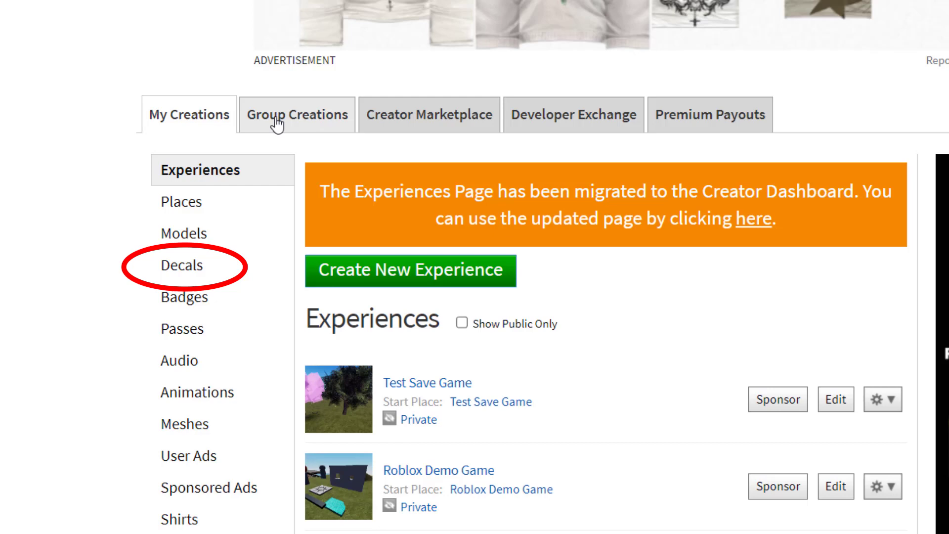
left_click(186, 272)
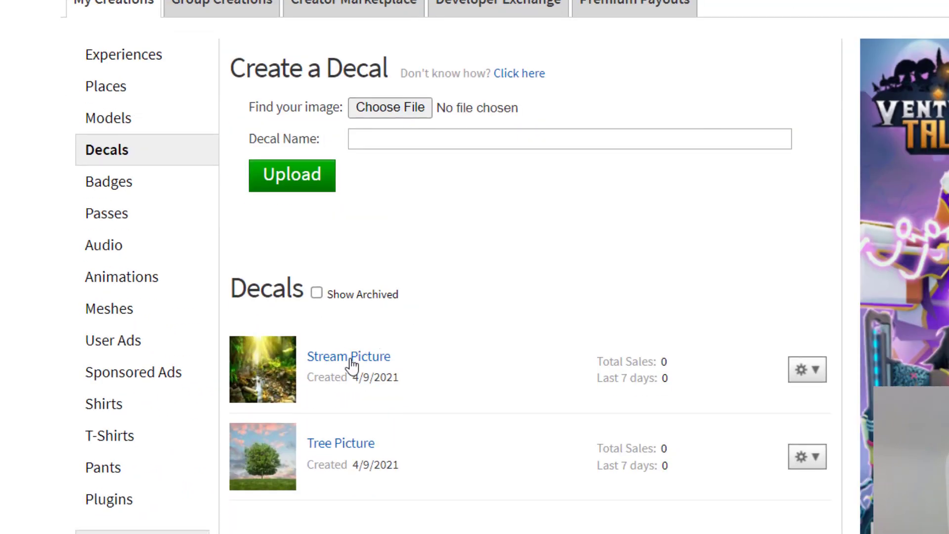
left_click(359, 361)
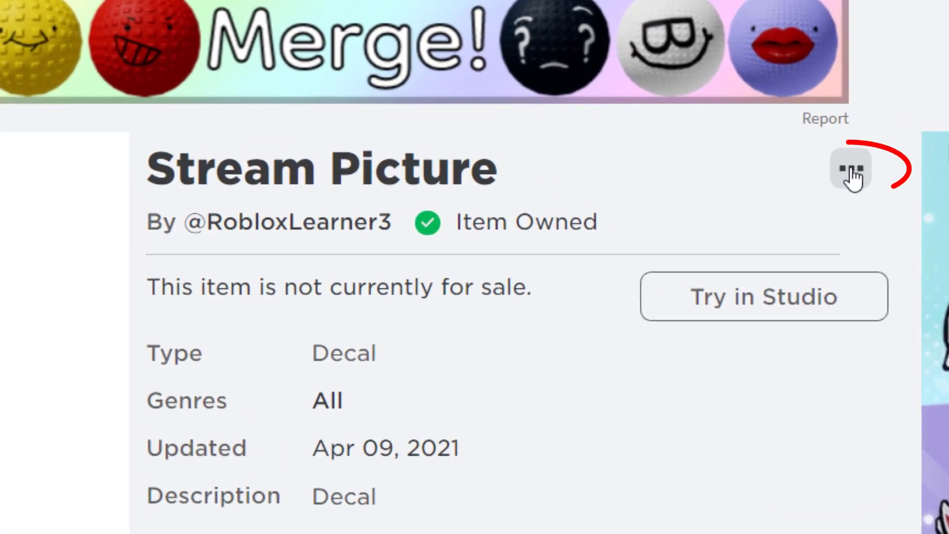
- Archive the Stream Picture decal in its configuration and save the change
left_click(849, 175)
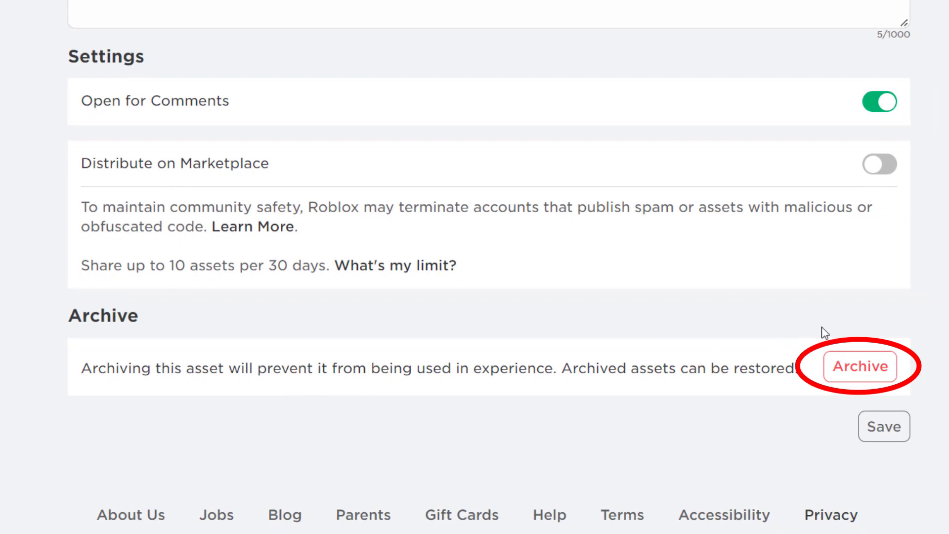
left_click(857, 372)
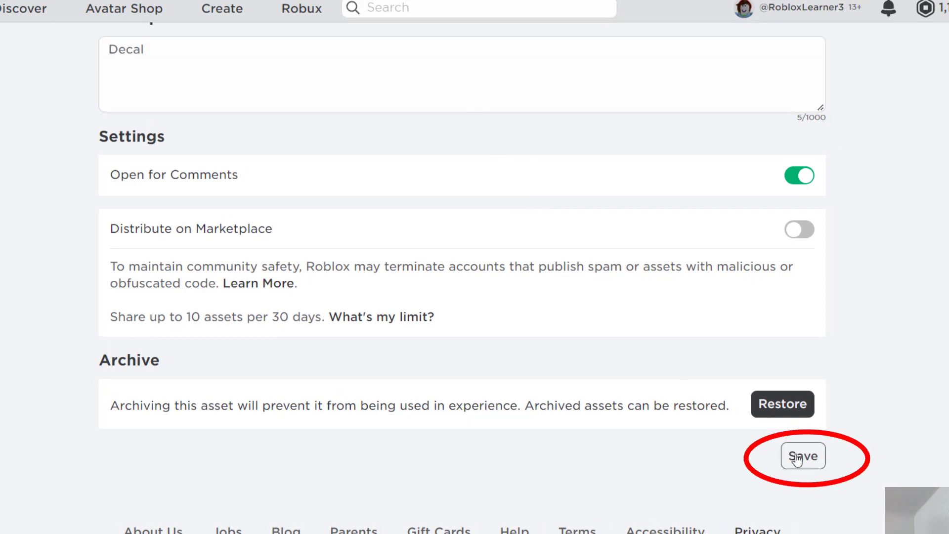
scroll(624, 218, "up", 10)
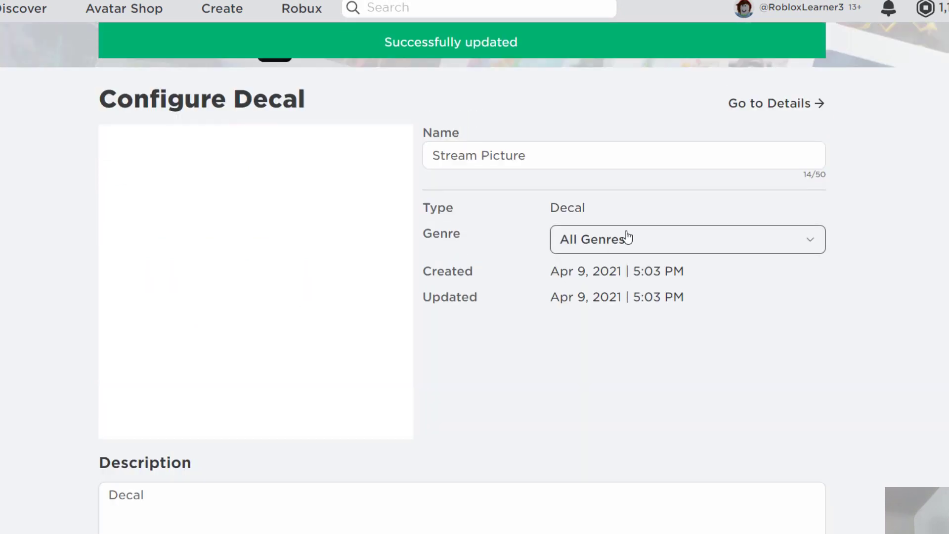
- Reopen the Stream Picture decal's configuration from its details page, enable Distribute on Marketplace and save
left_click(778, 104)
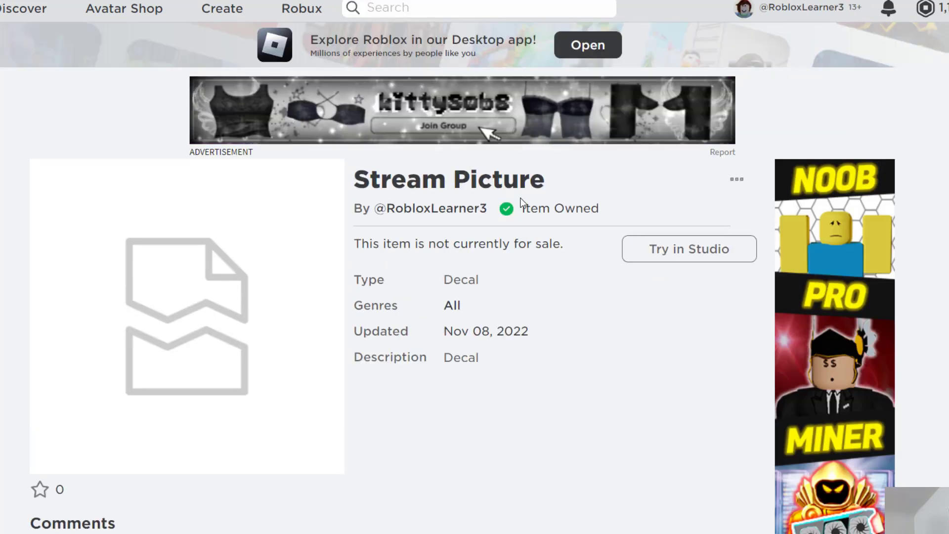
left_click(736, 182)
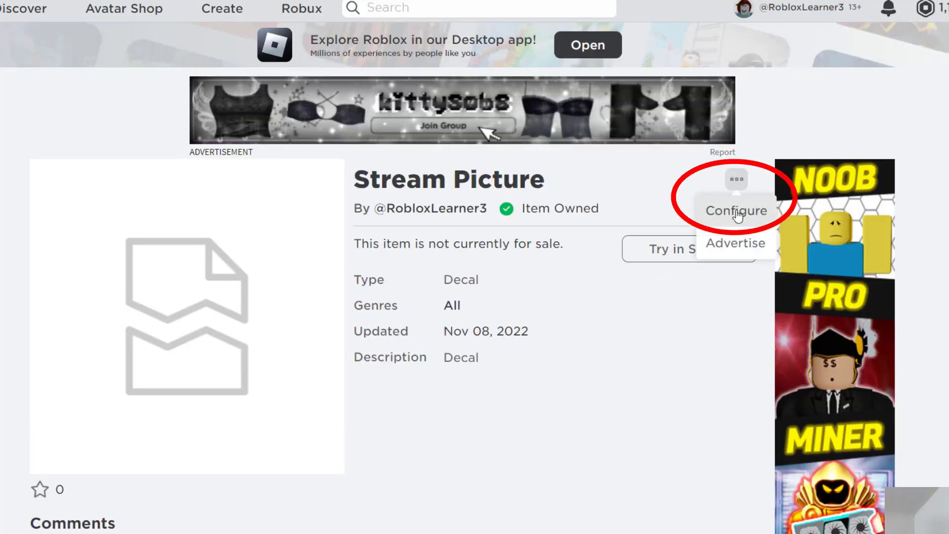
left_click(736, 212)
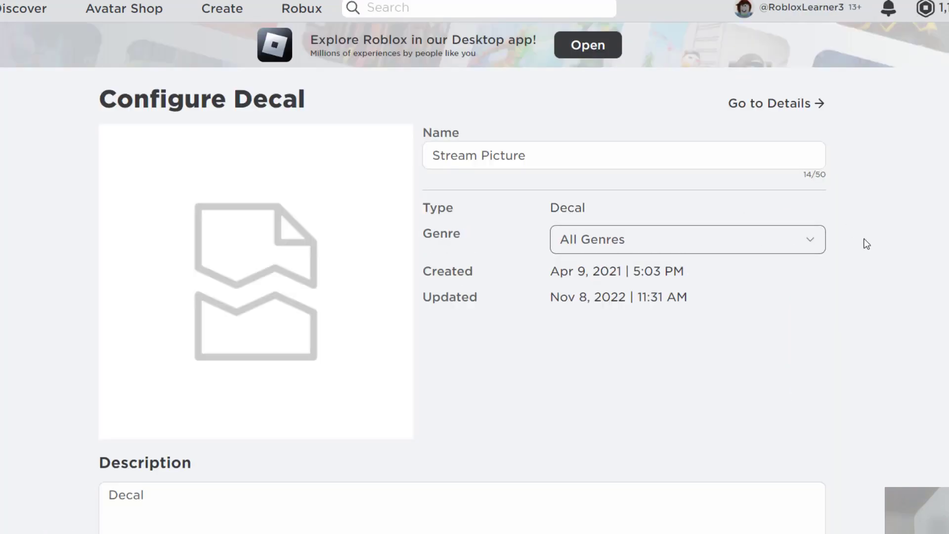
scroll(865, 247, "down", 9)
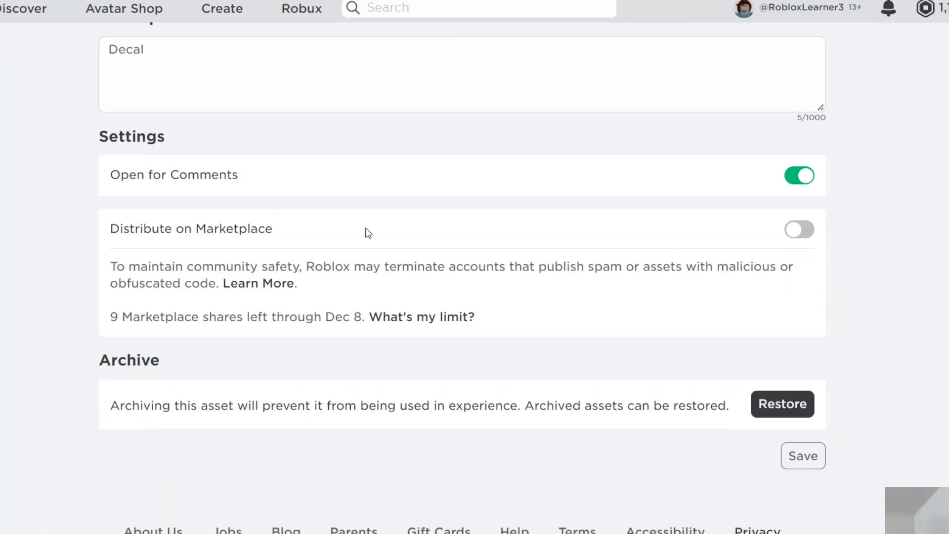
left_click(801, 230)
left_click(816, 465)
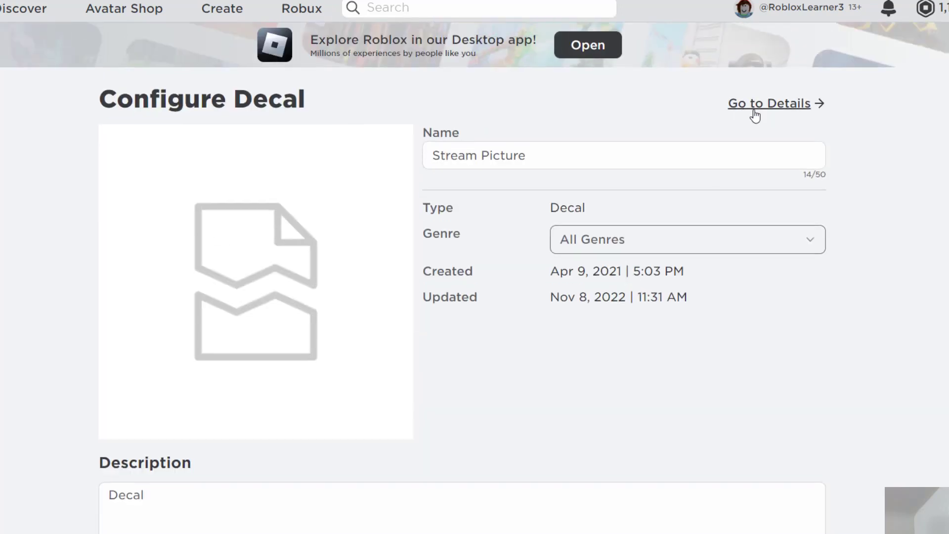
- Permanently delete the Stream Picture decal from the inventory through its details page
left_click(755, 115)
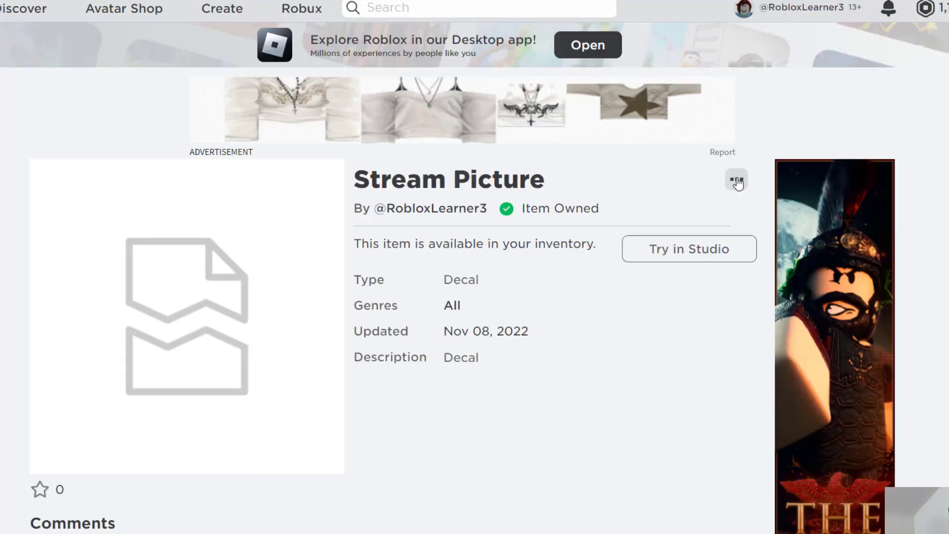
left_click(738, 180)
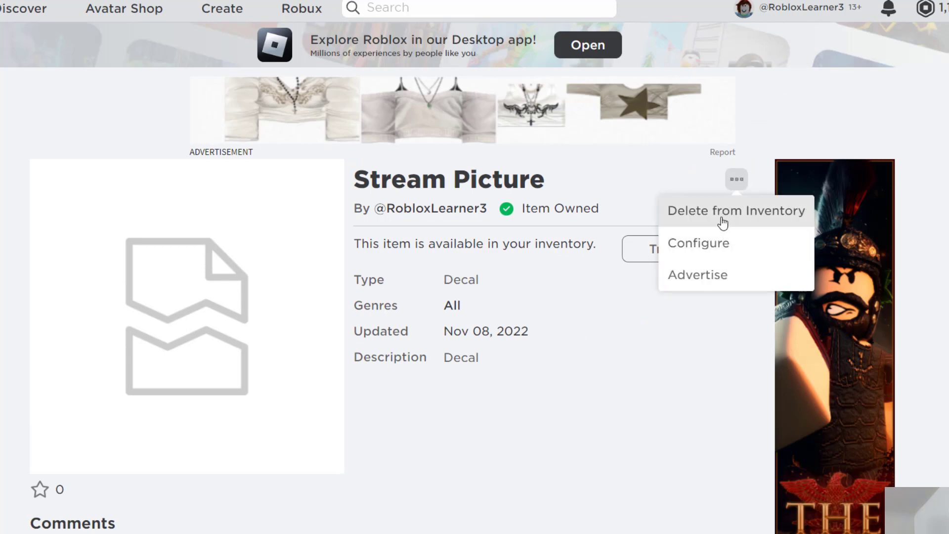
left_click(723, 223)
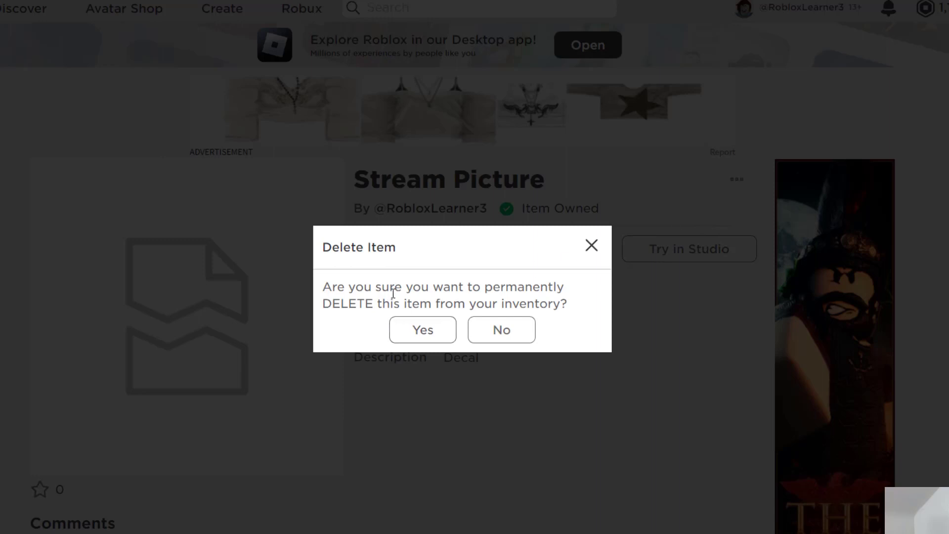
left_click(422, 331)
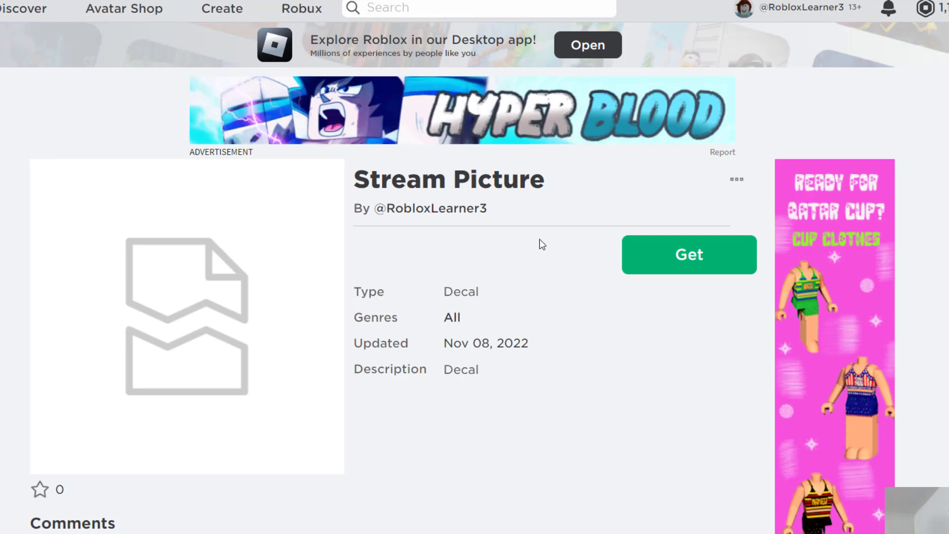
- Check the Stream Picture entry among the created decals, then view its configuration and details pages
left_click(218, 11)
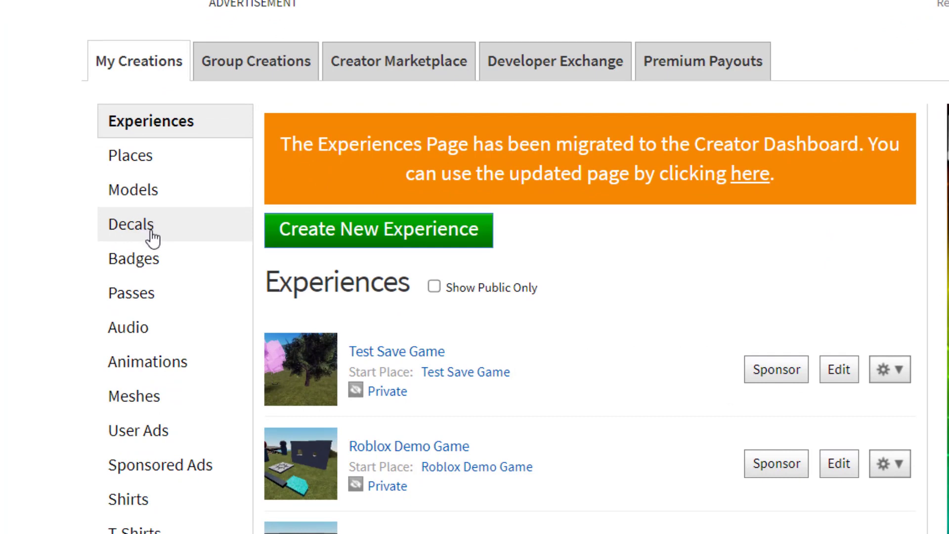
left_click(131, 224)
scroll(400, 213, "down", 5)
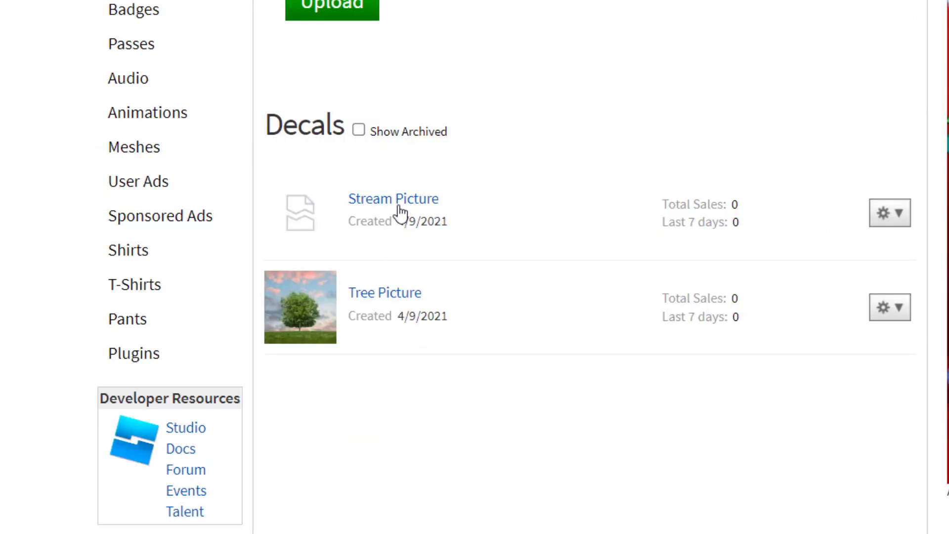
left_click(897, 215)
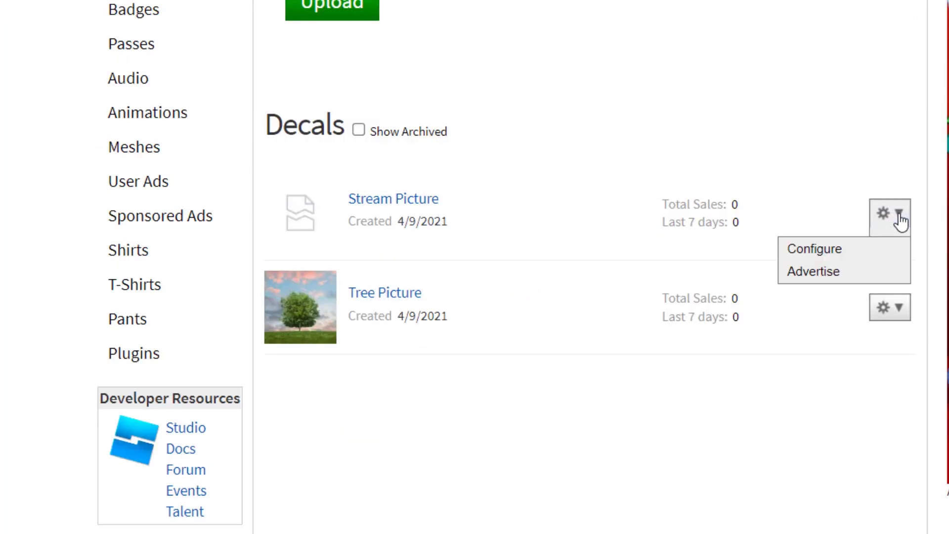
left_click(867, 246)
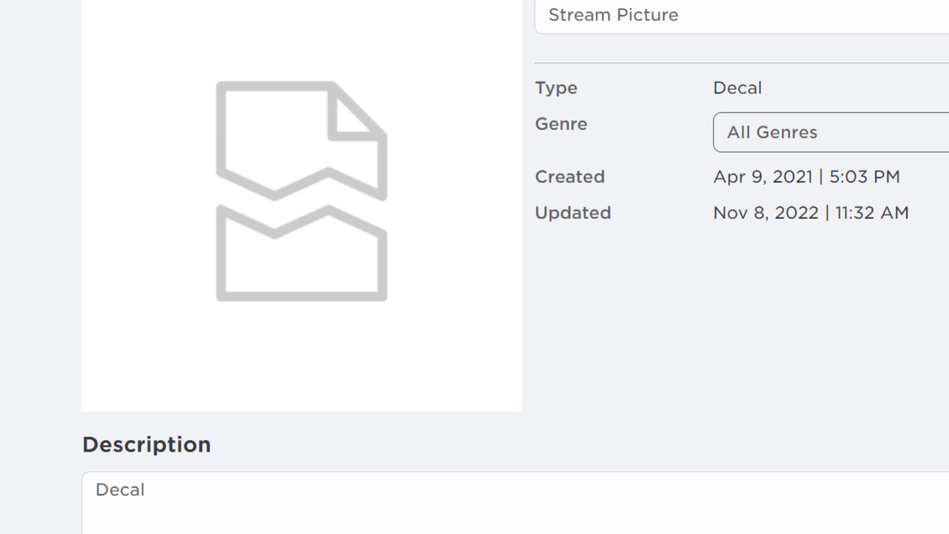
left_click(845, 60)
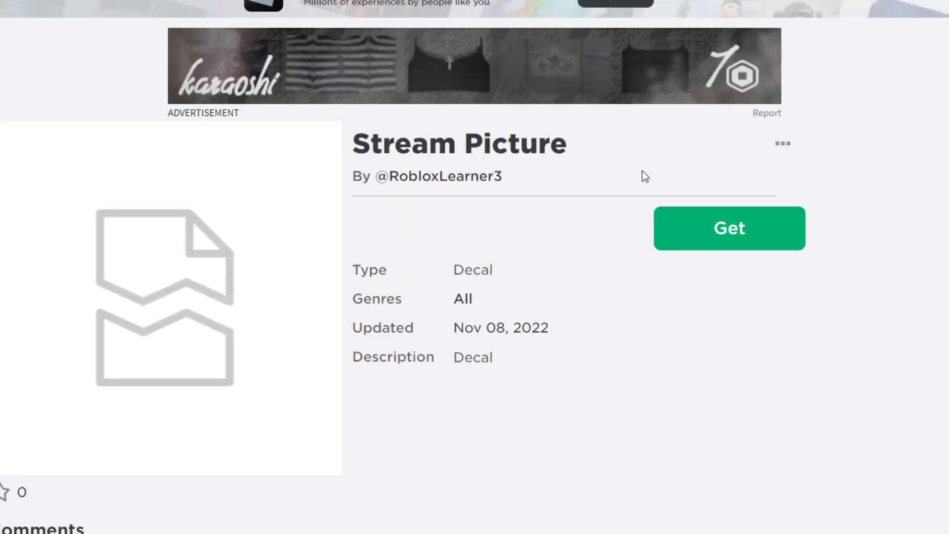